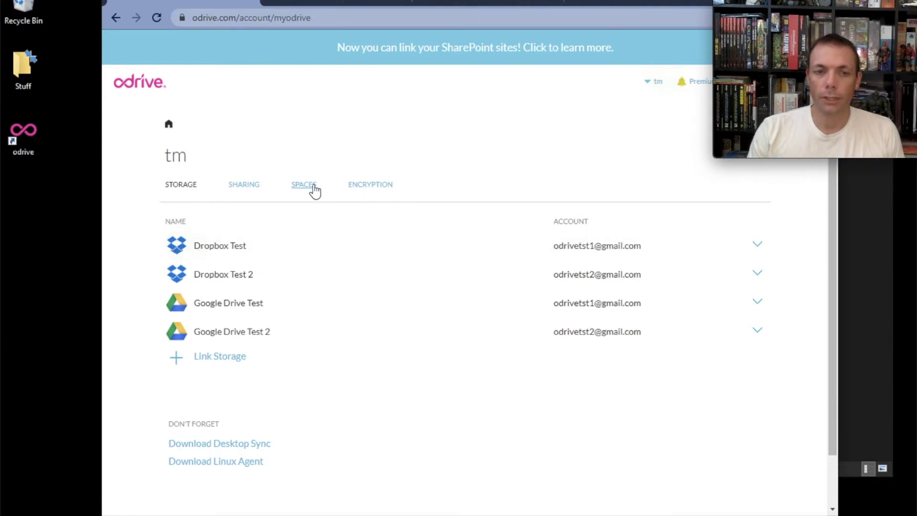
Start a new encryption folder and browse into the Google Drive Test storage.
{"action": "left_click", "coordinate": [369, 190]}
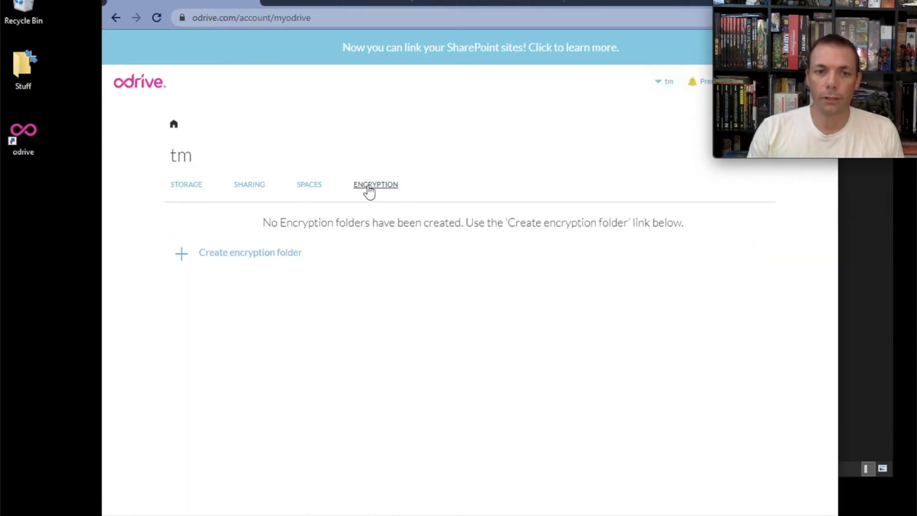
{"action": "left_click", "coordinate": [281, 260]}
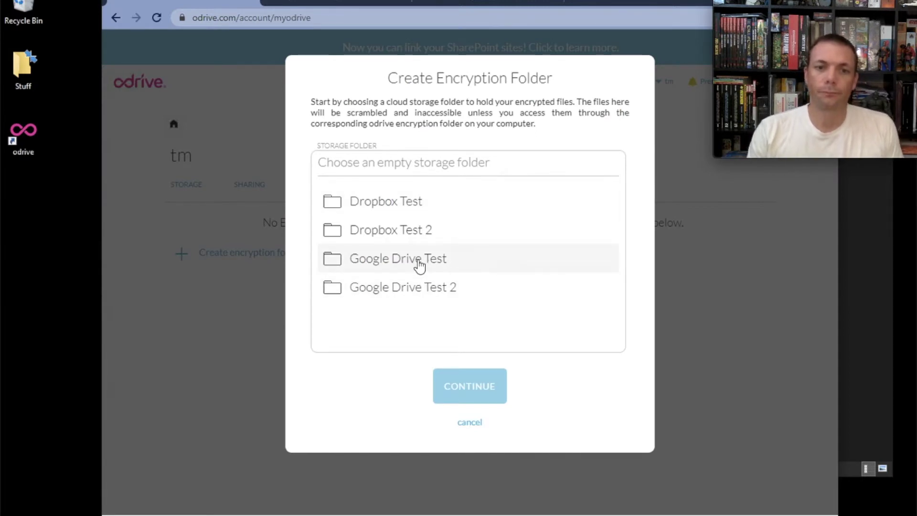
{"action": "left_click", "coordinate": [419, 264]}
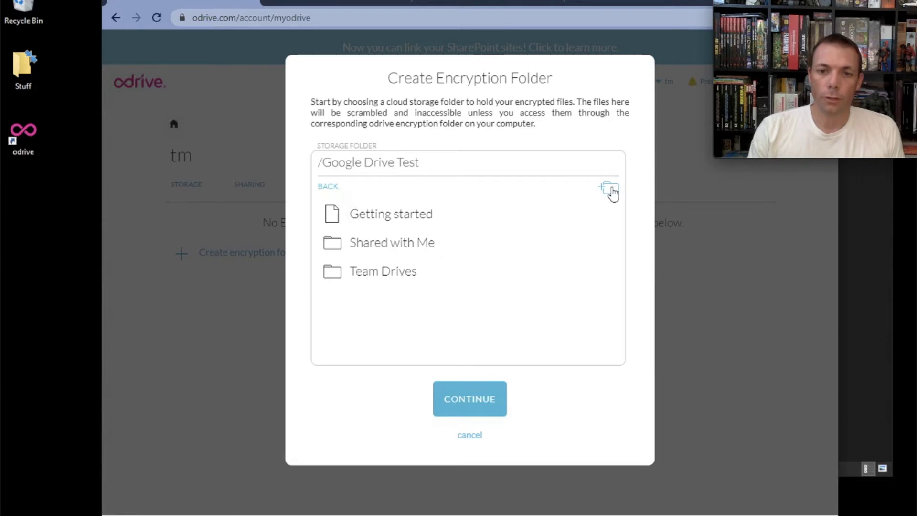
Create a 'Special Files' folder inside Google Drive Test and choose it as the storage location.
{"action": "left_click", "coordinate": [613, 193]}
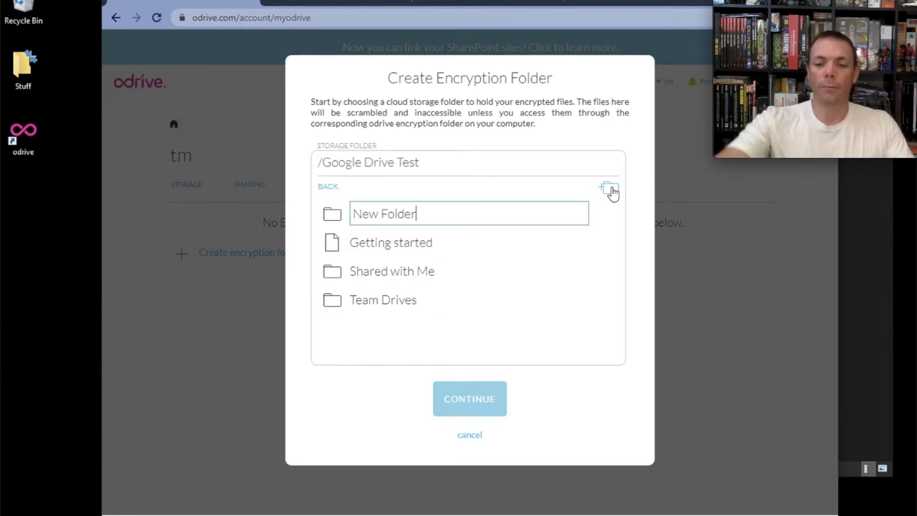
{"action": "key", "text": "BackSpace"}
{"action": "key", "text": "BackSpace"}
{"action": "key", "text": "BackSpace"}
{"action": "key", "text": "BackSpace"}
{"action": "key", "text": "BackSpace"}
{"action": "key", "text": "BackSpace"}
{"action": "key", "text": "BackSpace"}
{"action": "key", "text": "BackSpace"}
{"action": "key", "text": "BackSpace"}
{"action": "key", "text": "BackSpace"}
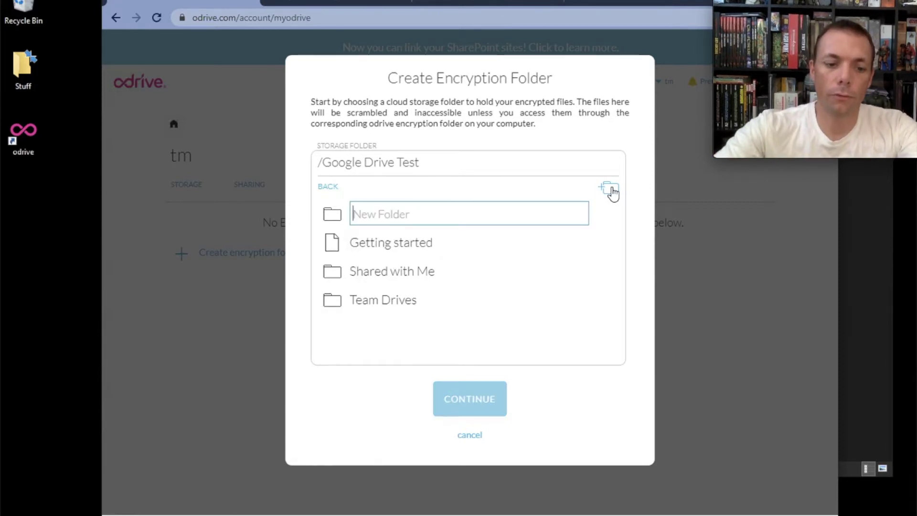
{"action": "type", "text": "Special Files"}
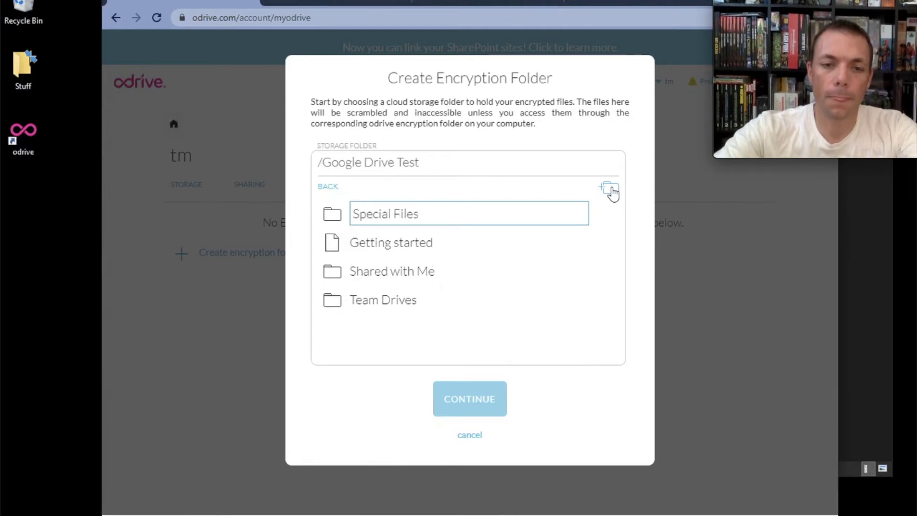
{"action": "key", "text": "Return"}
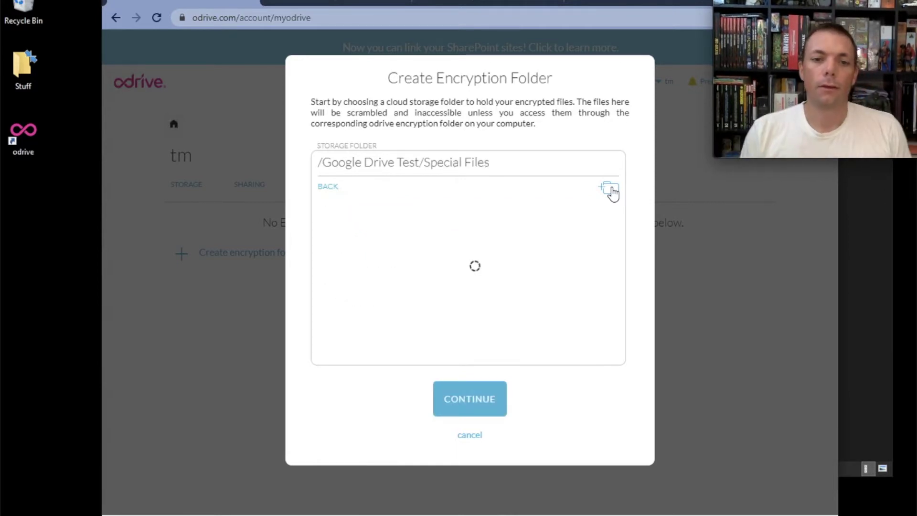
{"action": "left_click", "coordinate": [466, 262]}
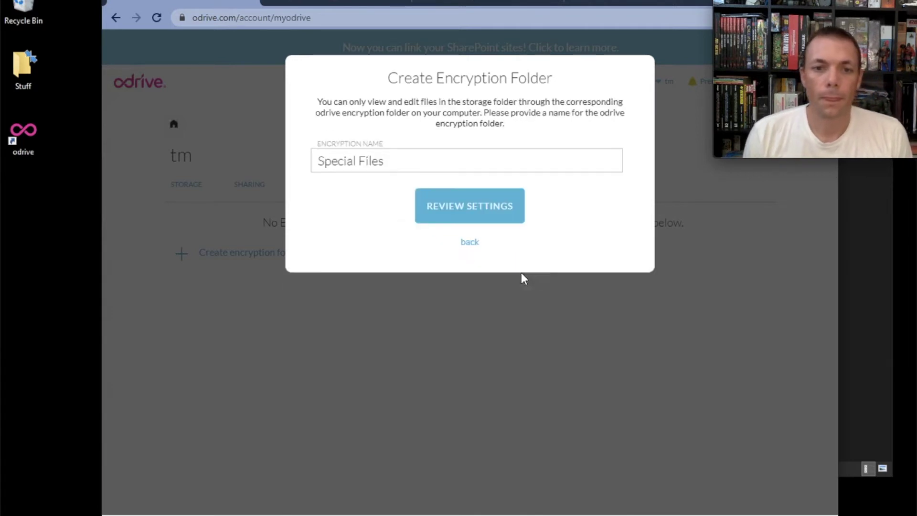
{"action": "left_click", "coordinate": [409, 161]}
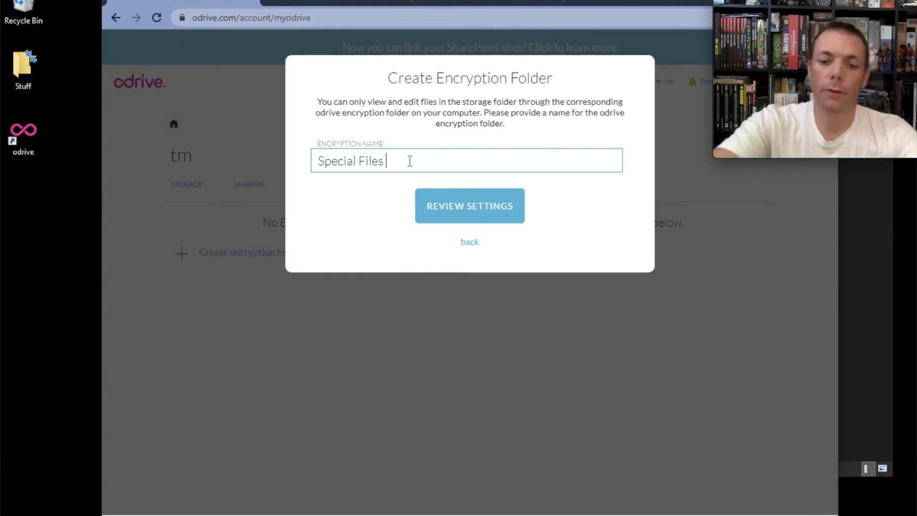
Name the encryption folder 'Special Files (Google Drive Test)', review the settings and create it.
{"action": "type", "text": "("}
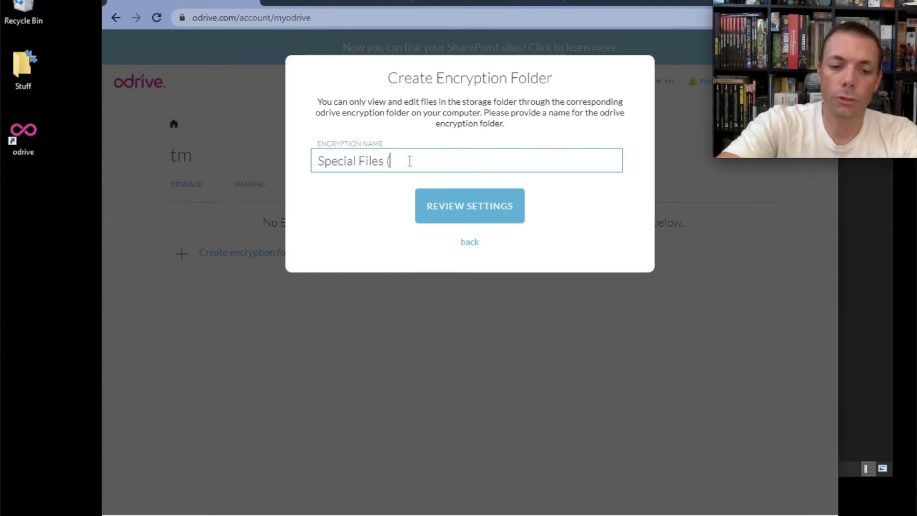
{"action": "type", "text": "Google "}
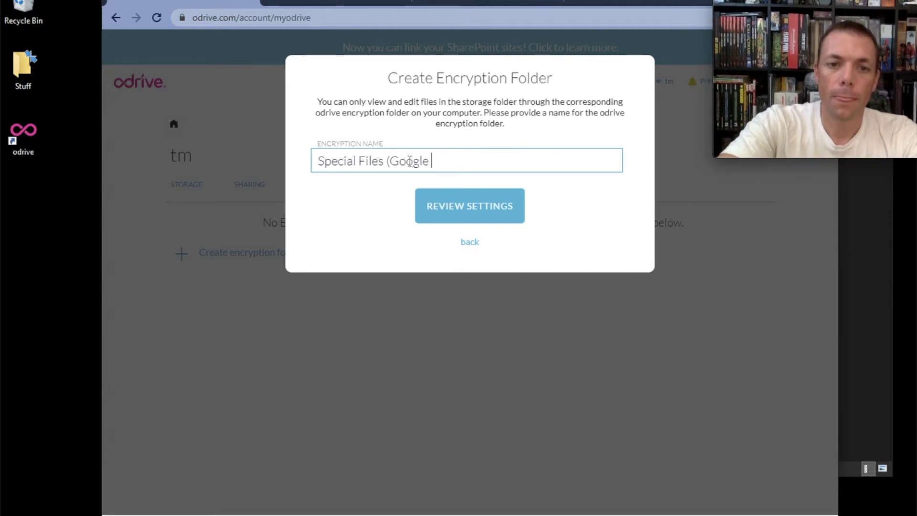
{"action": "type", "text": "Drive Test)"}
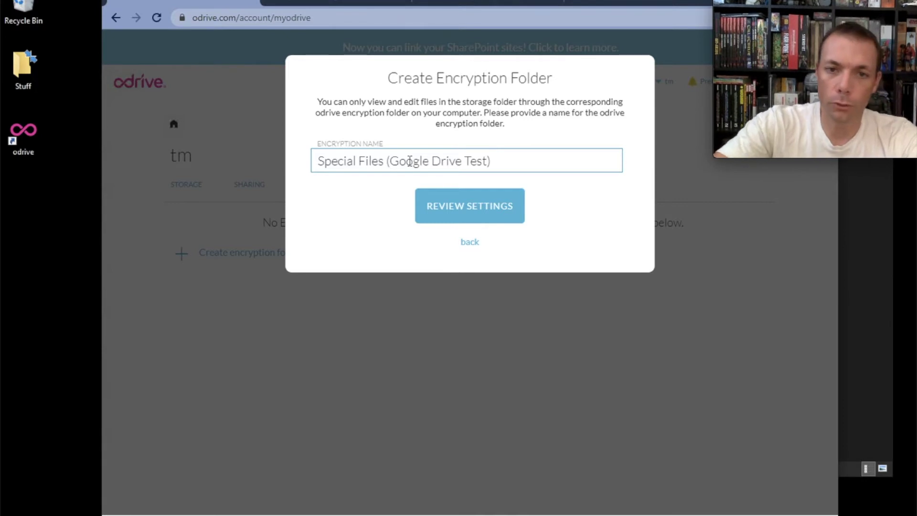
{"action": "left_click", "coordinate": [459, 215]}
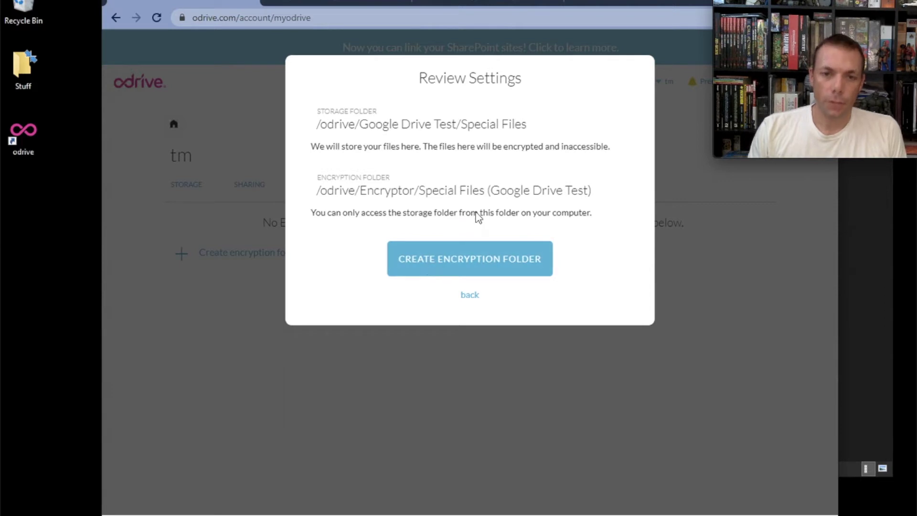
{"action": "left_click", "coordinate": [473, 263]}
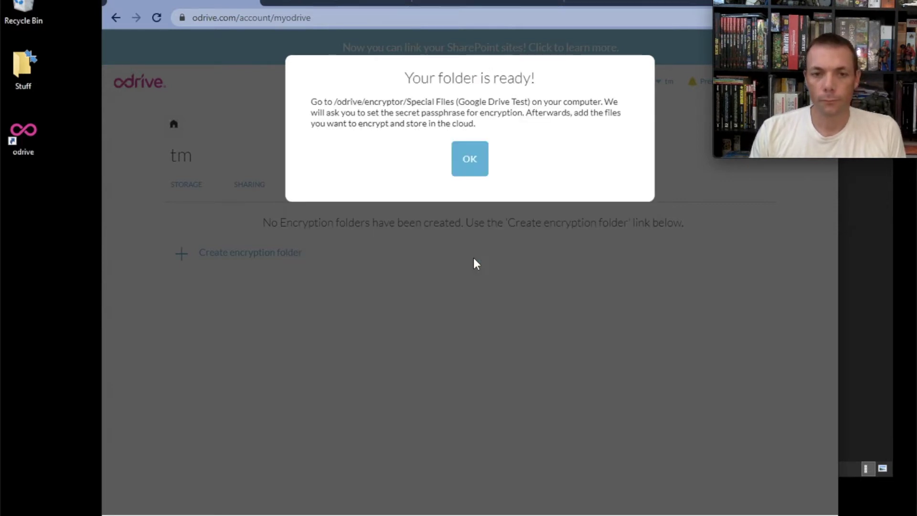
{"action": "left_click", "coordinate": [467, 173]}
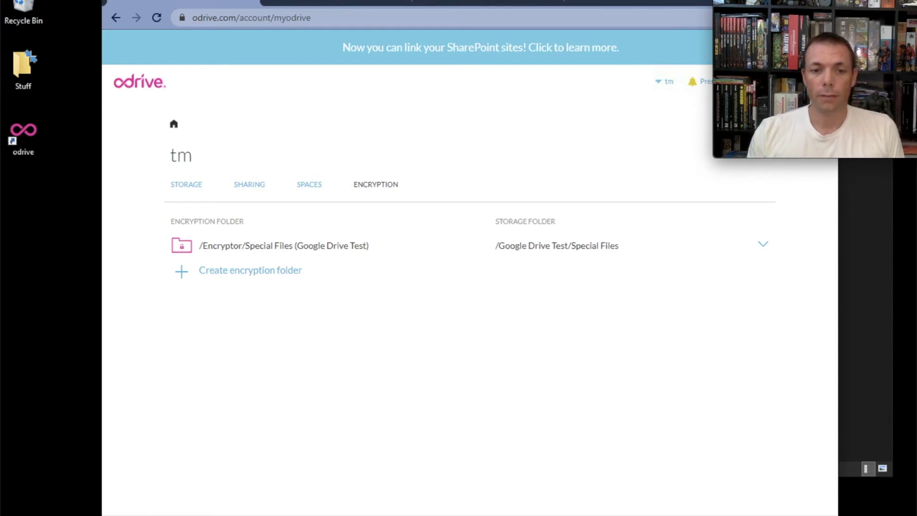
Refresh the local odrive folder, open Encryptor, and open the Special Files (Google Drive Test) placeholder.
{"action": "key", "text": "alt+Tab"}
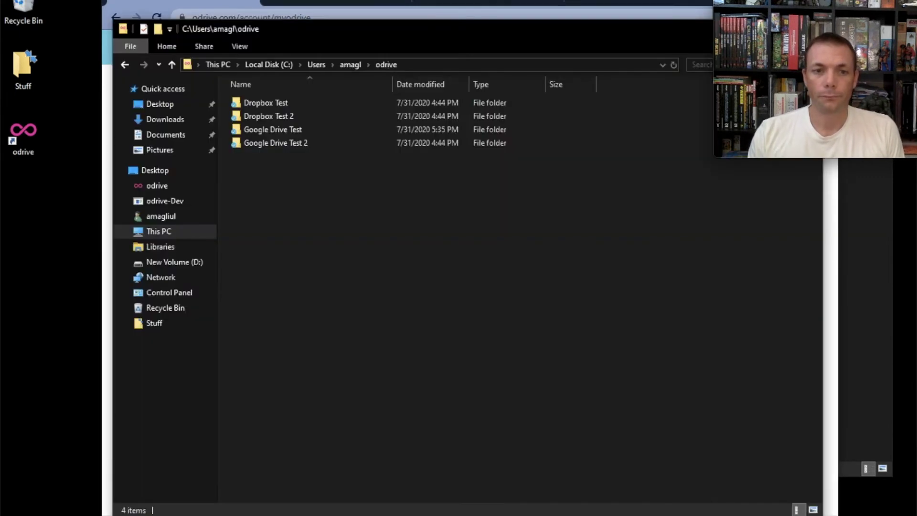
{"action": "right_click", "coordinate": [319, 249]}
{"action": "left_click", "coordinate": [382, 386]}
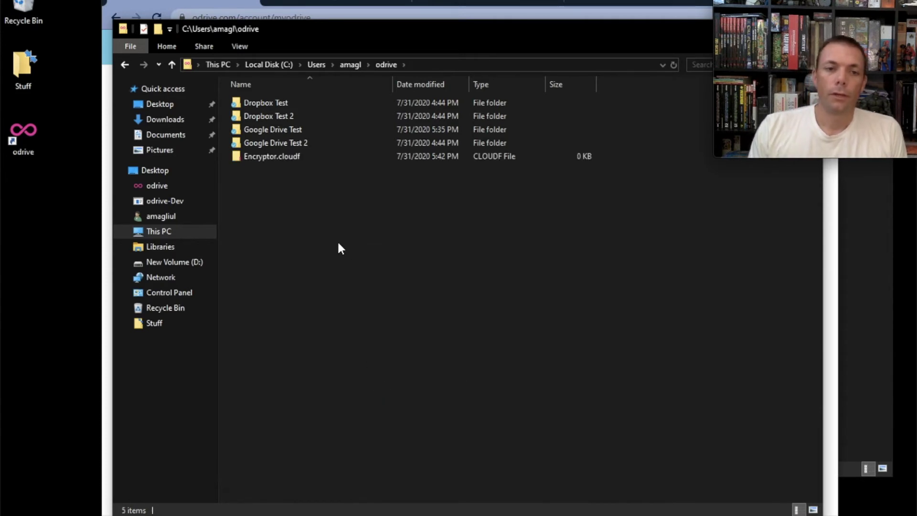
{"action": "left_click", "coordinate": [266, 159]}
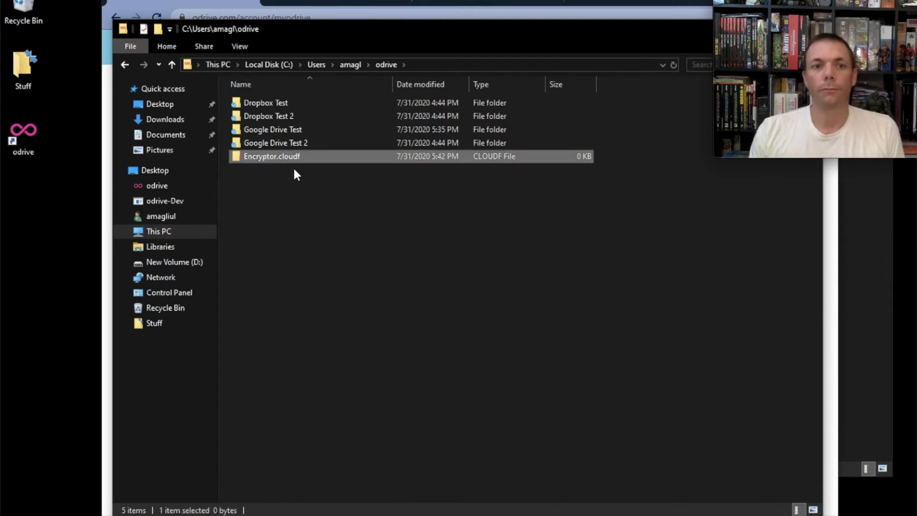
{"action": "key", "text": "Return"}
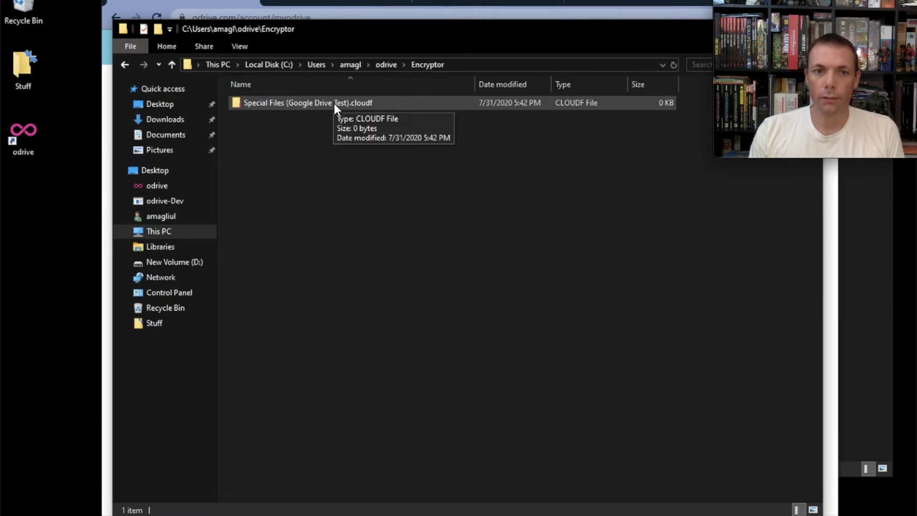
{"action": "left_click", "coordinate": [348, 102]}
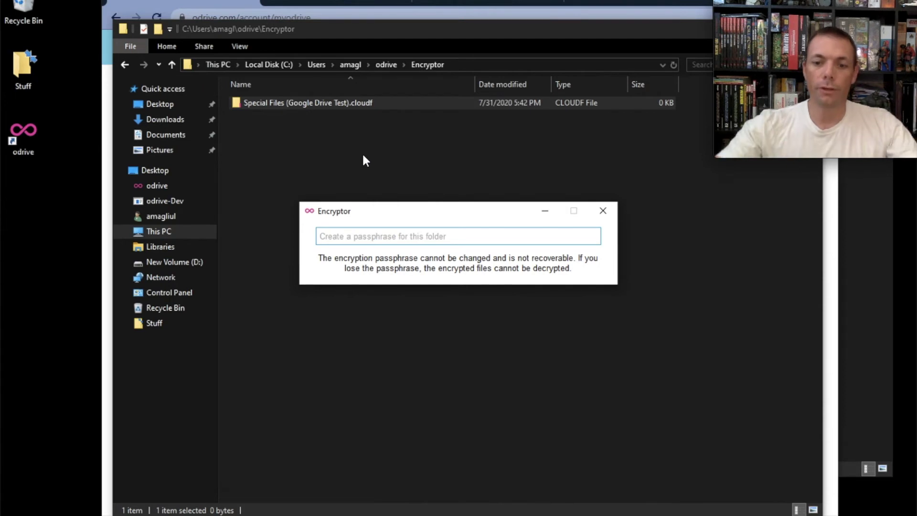
Enter a new passphrase for Special Files (Google Drive Test) and confirm it.
{"action": "left_click", "coordinate": [385, 241]}
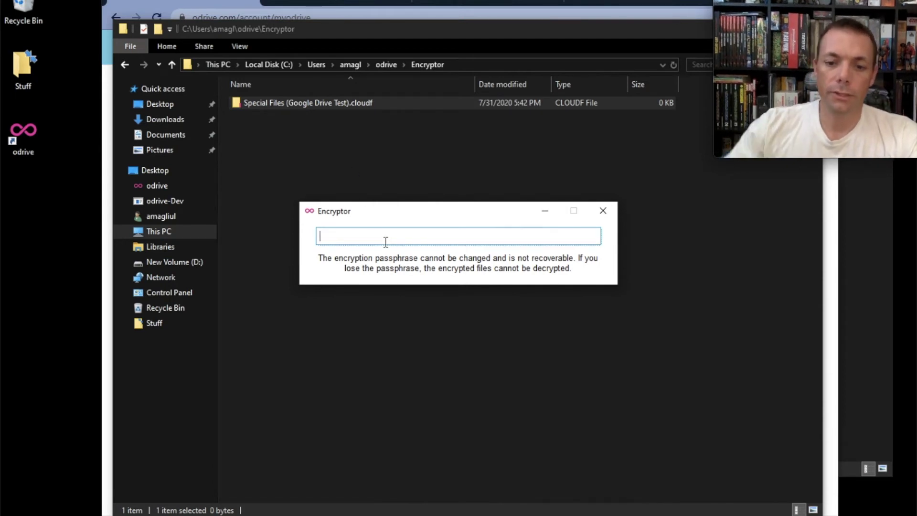
{"action": "type", "text": "••••••"}
{"action": "key", "text": "Return"}
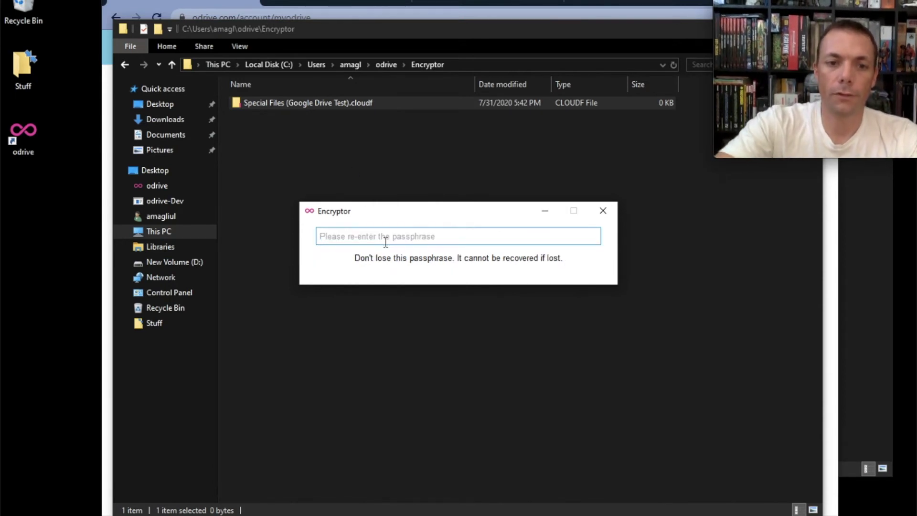
{"action": "left_click", "coordinate": [387, 240]}
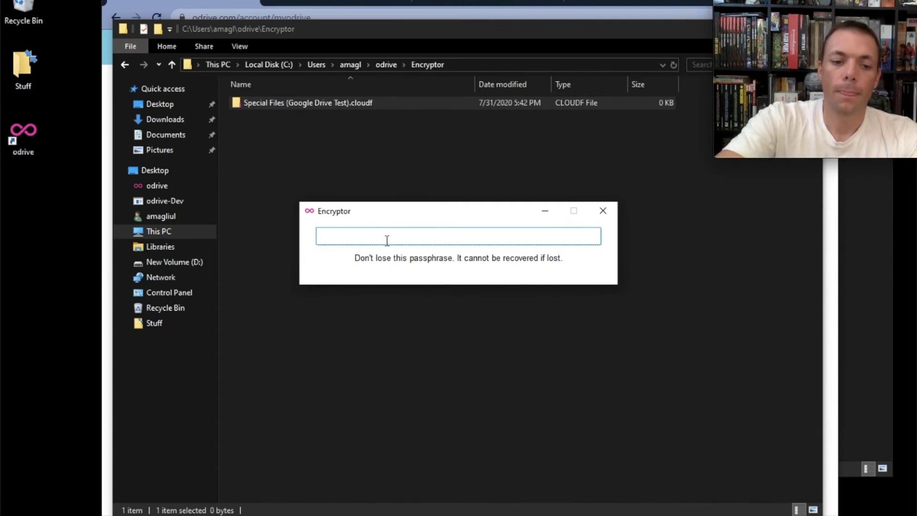
{"action": "type", "text": "•••••••••"}
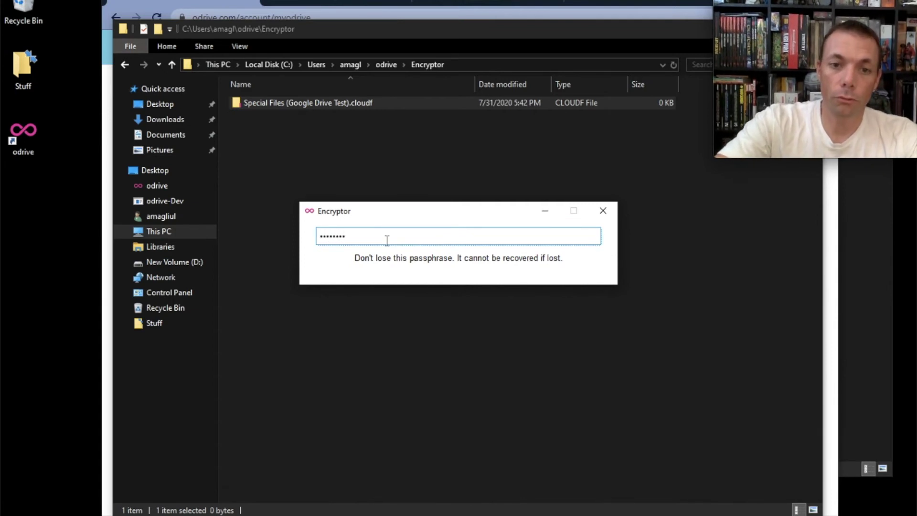
{"action": "key", "text": "Return"}
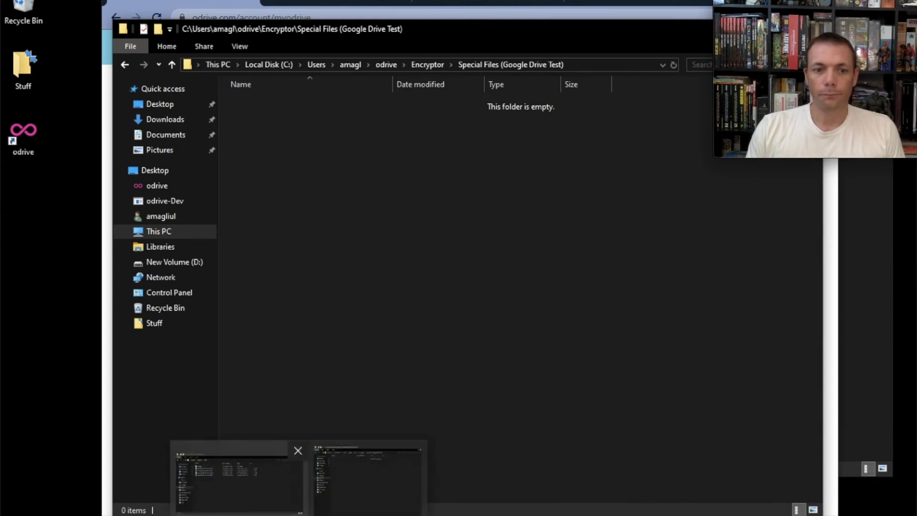
{"action": "left_click", "coordinate": [239, 472]}
Copy the four Important Document files from the Stuff folder.
{"action": "left_click", "coordinate": [308, 200]}
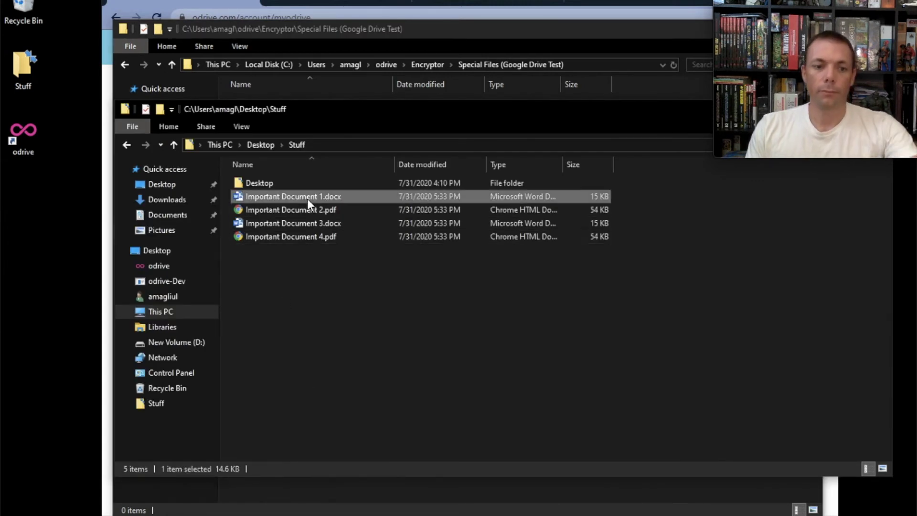
{"action": "left_click", "coordinate": [310, 237], "text": "shift"}
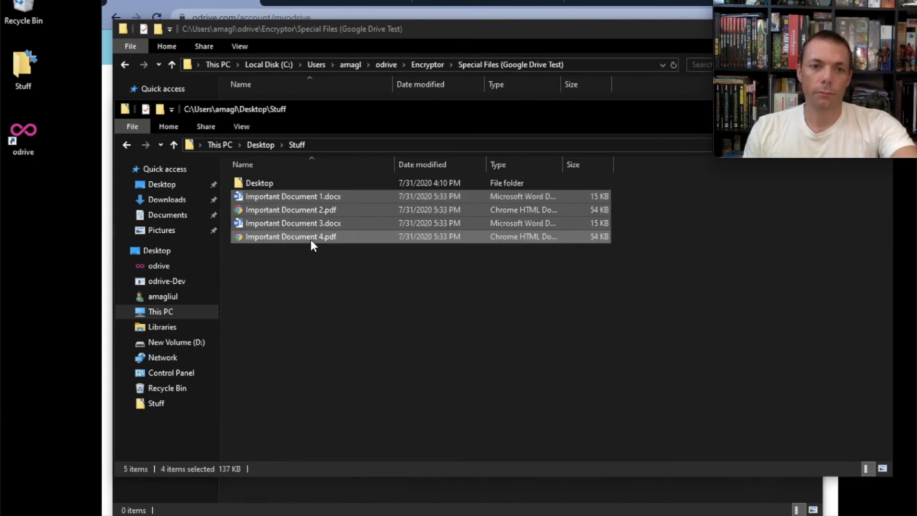
{"action": "right_click", "coordinate": [311, 238]}
{"action": "left_click", "coordinate": [344, 388]}
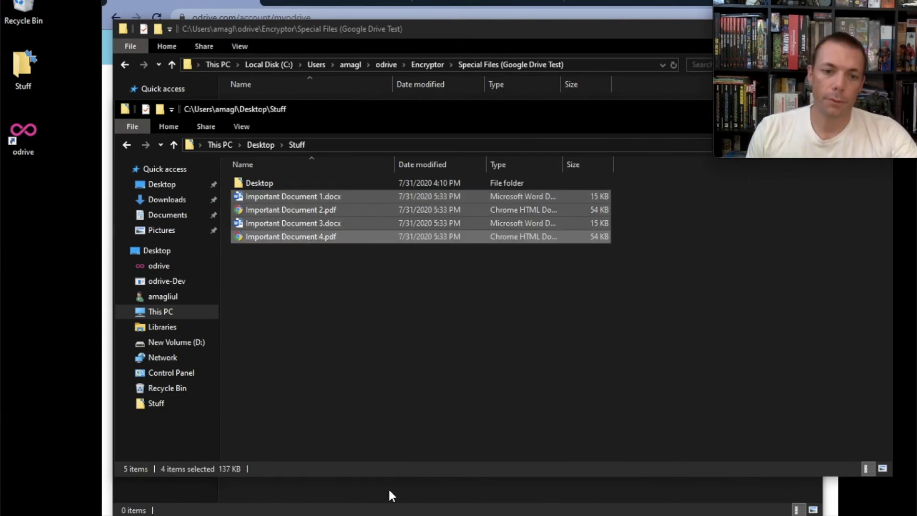
Paste the four documents into Special Files (Google Drive Test) and widen the Name column.
{"action": "left_click", "coordinate": [388, 489]}
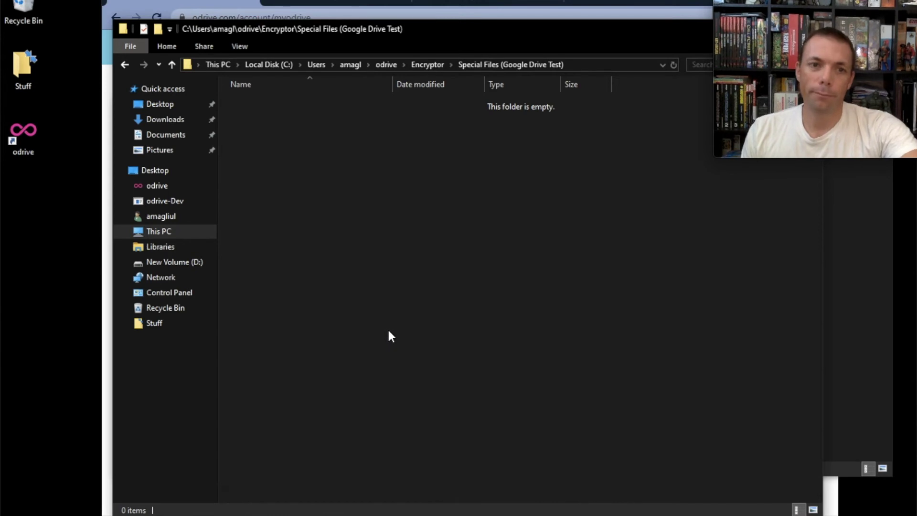
{"action": "key", "text": "super+v"}
{"action": "right_click", "coordinate": [383, 311]}
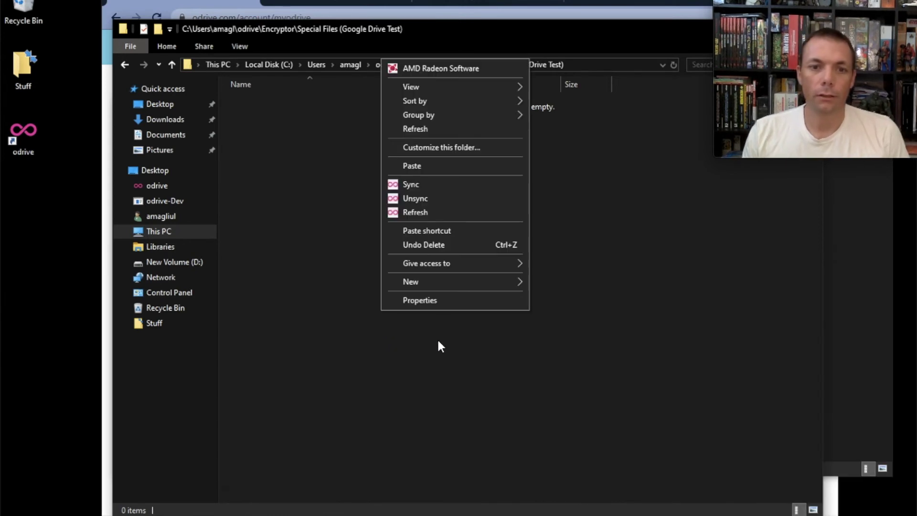
{"action": "left_click", "coordinate": [426, 165]}
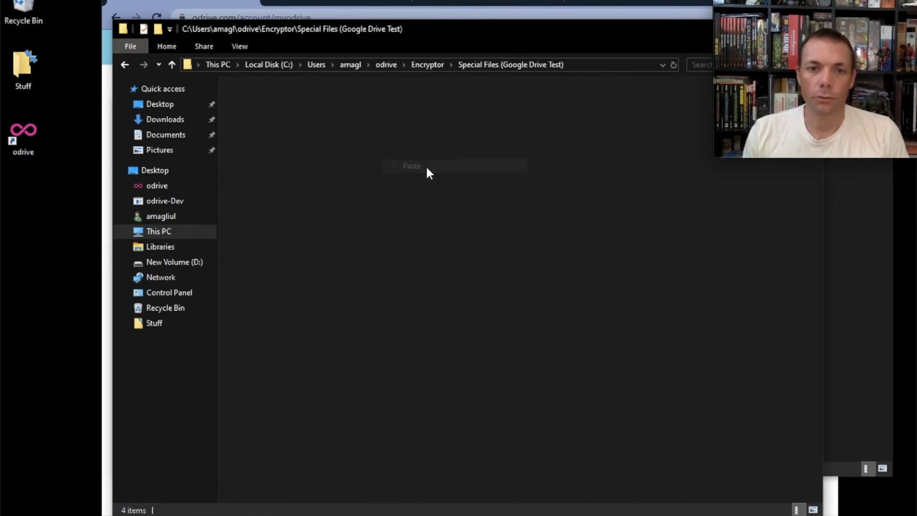
{"action": "left_click", "coordinate": [350, 316]}
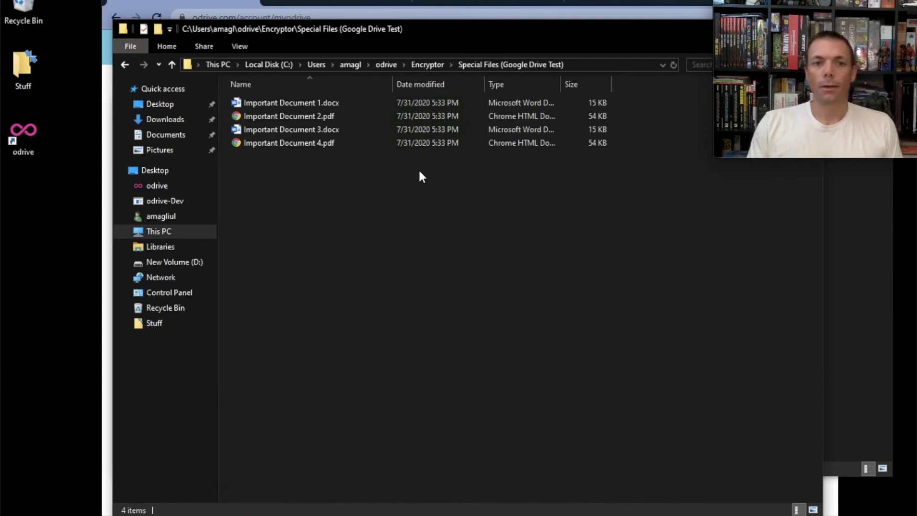
{"action": "left_click_drag", "start_coordinate": [392, 84], "coordinate": [421, 84]}
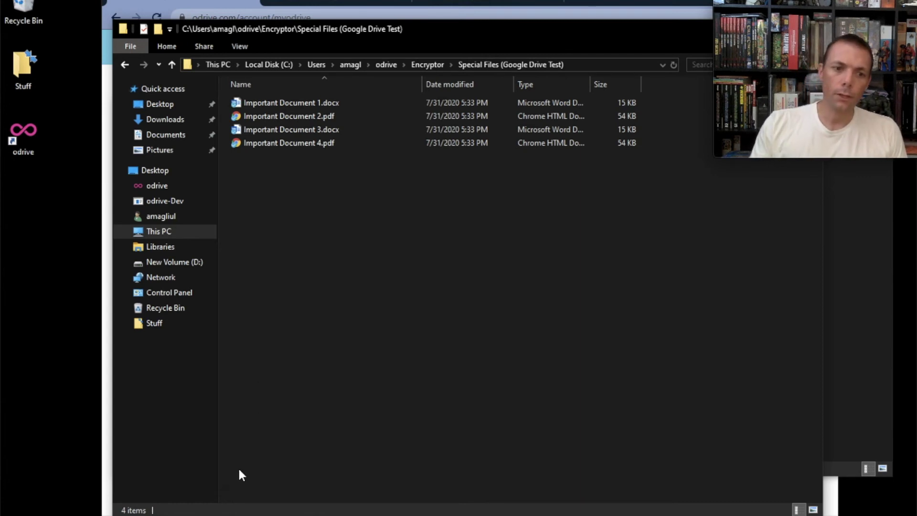
{"action": "key", "text": "alt+Tab"}
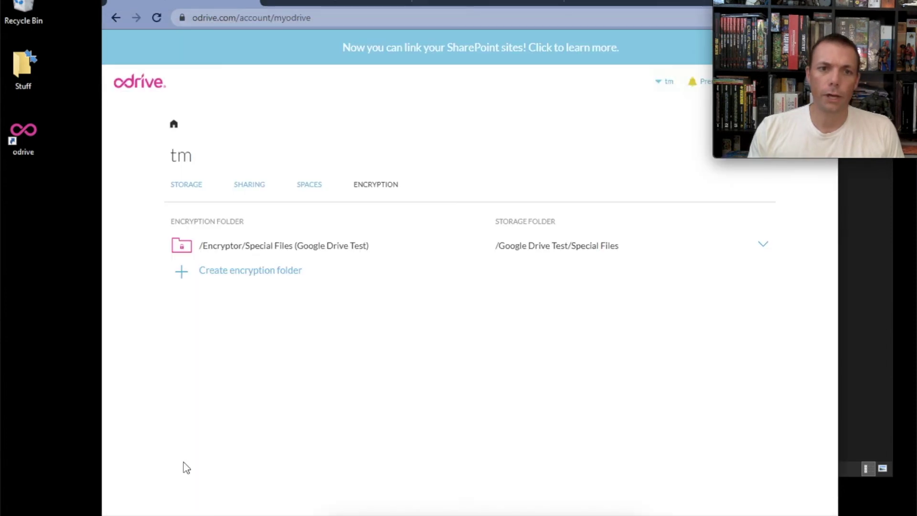
Open the Special Files folder in Google Drive to see four files with scrambled names.
{"action": "left_click", "coordinate": [349, 2]}
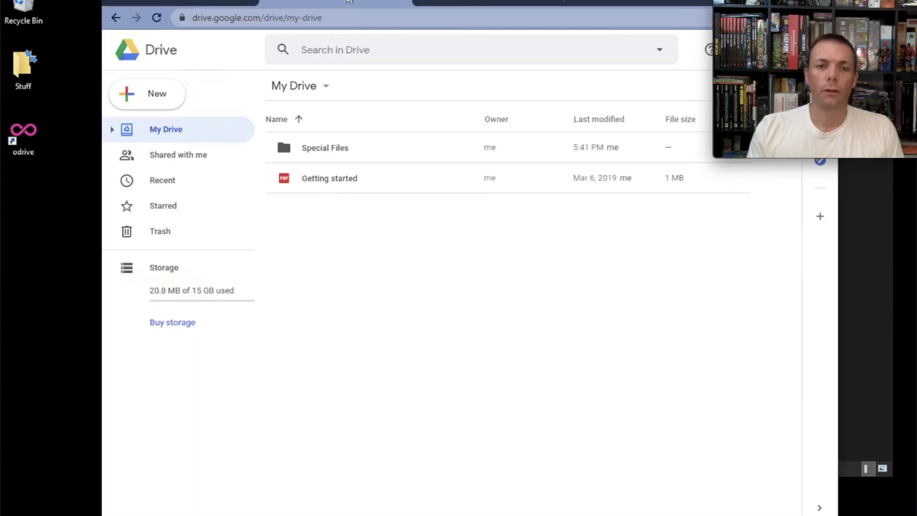
{"action": "double_click", "coordinate": [334, 149]}
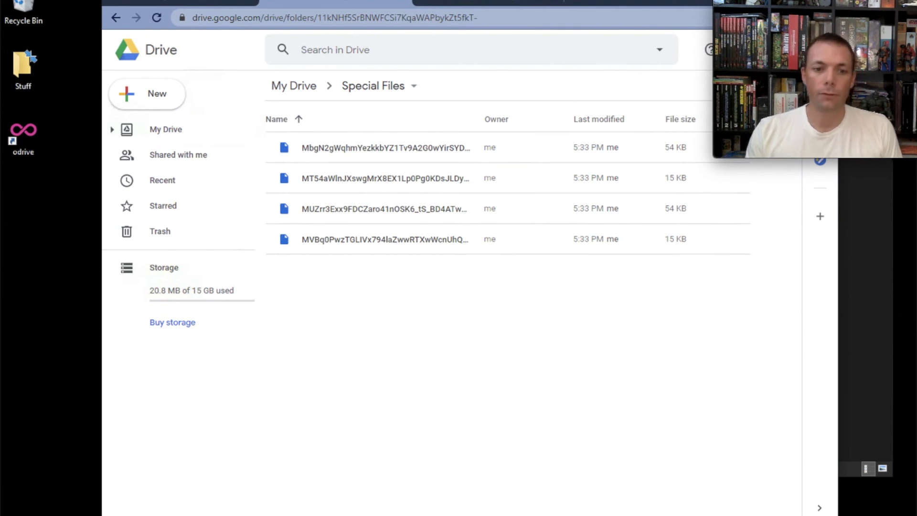
{"action": "mouse_move", "coordinate": [298, 513]}
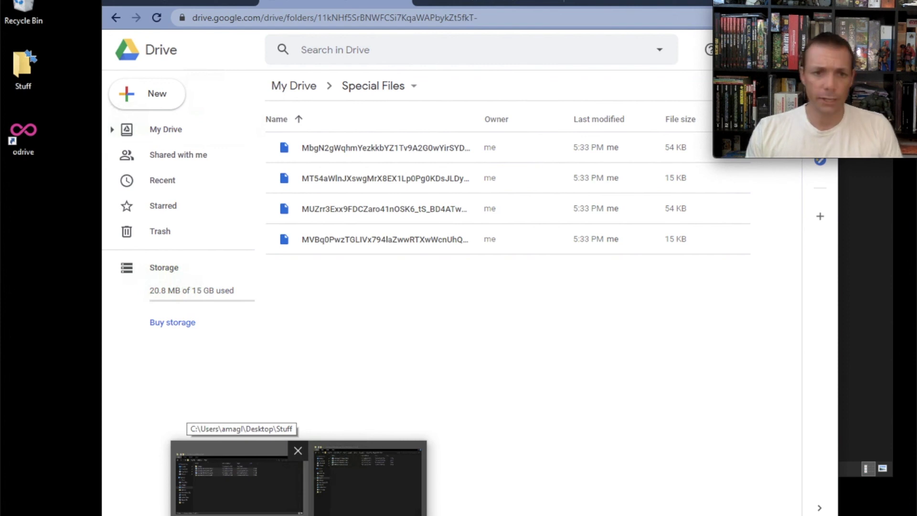
Bring back the Special Files (Google Drive Test) Explorer window showing the four readable documents.
{"action": "left_click", "coordinate": [340, 460]}
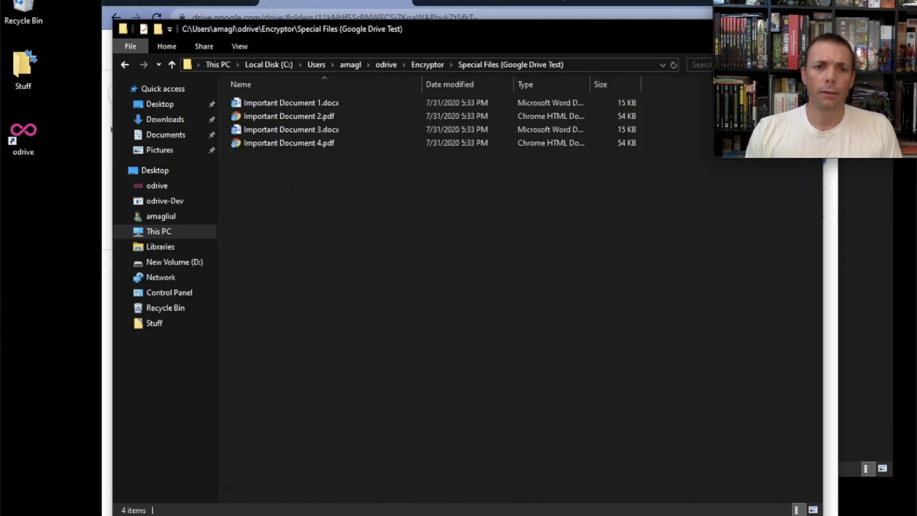